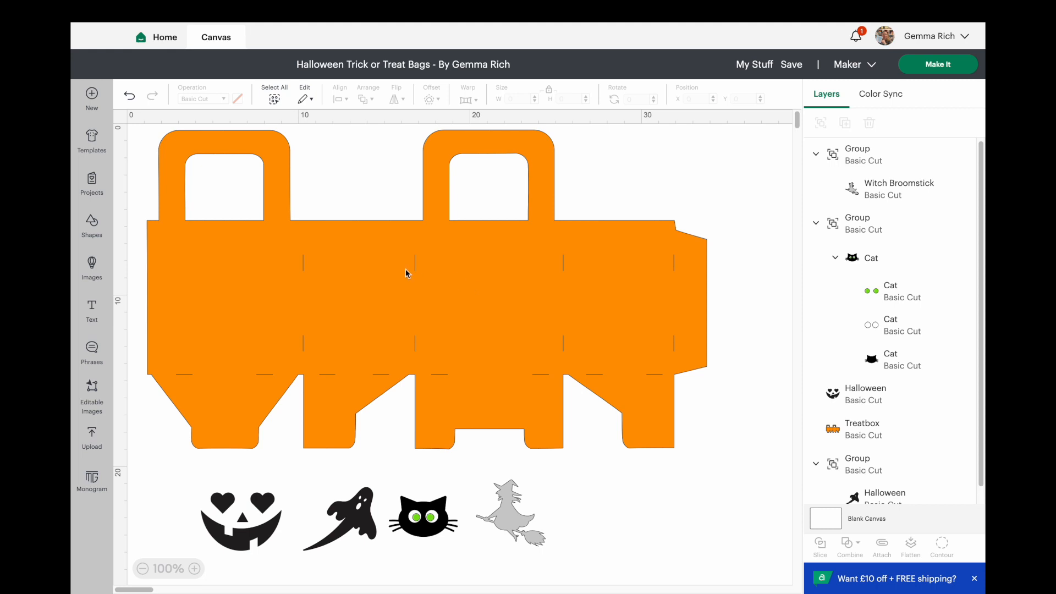
Change the treat bag template's colour to the bright green used for the cat's eyes.
click(453, 301)
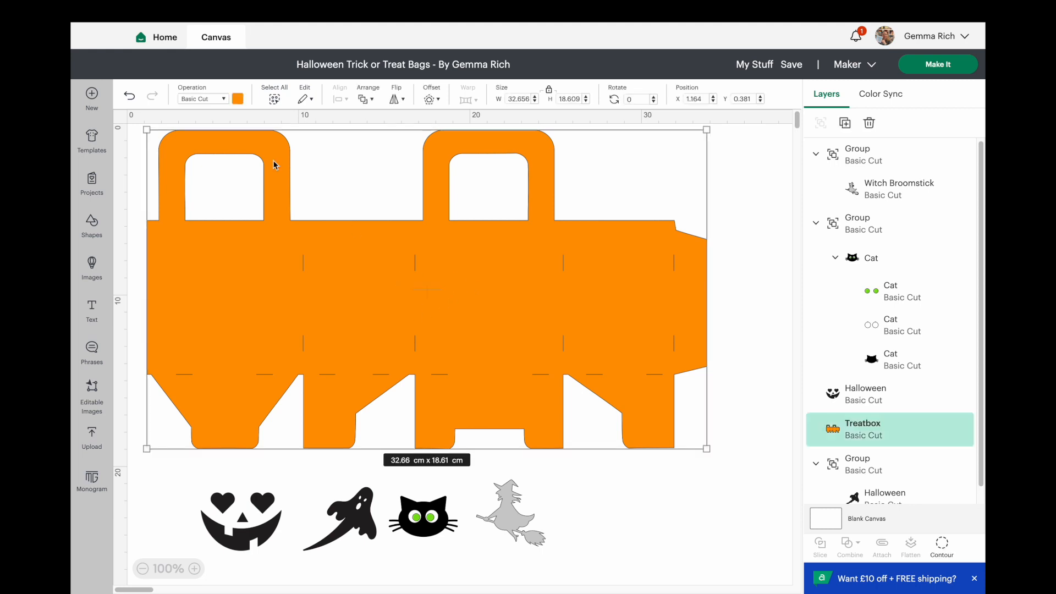
click(238, 99)
click(312, 150)
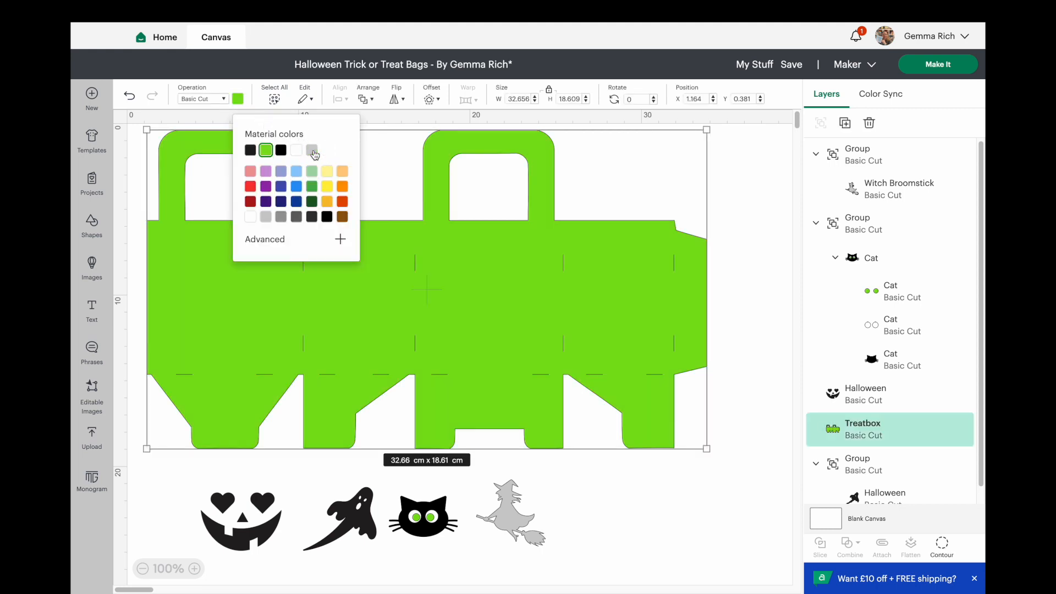
click(726, 164)
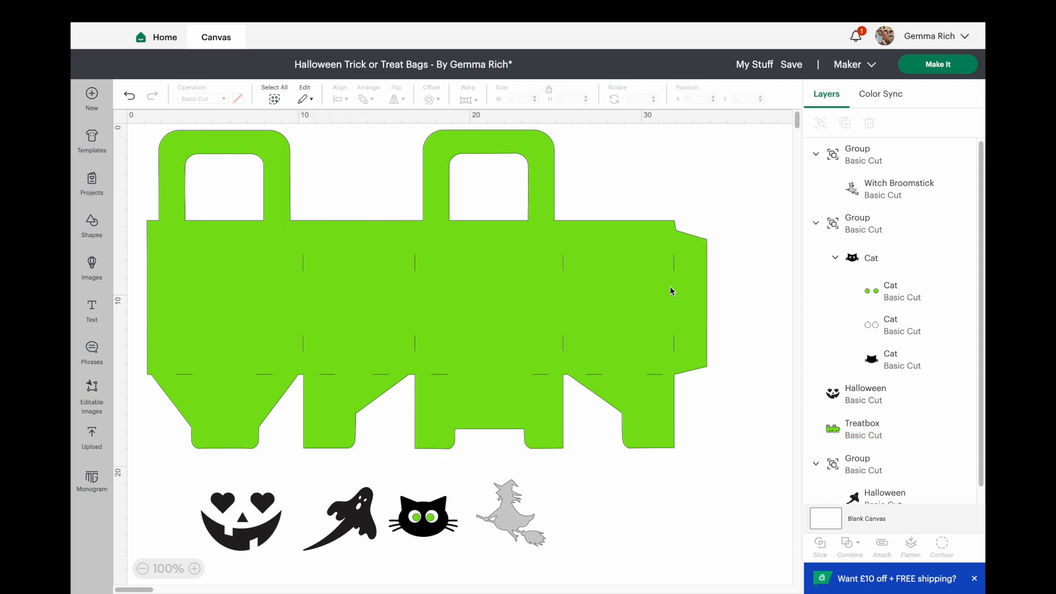
Place the cat face on the bag panel below the second handle, enlarged to about 7.41 × 4.39 cm.
drag(432, 523, 506, 332)
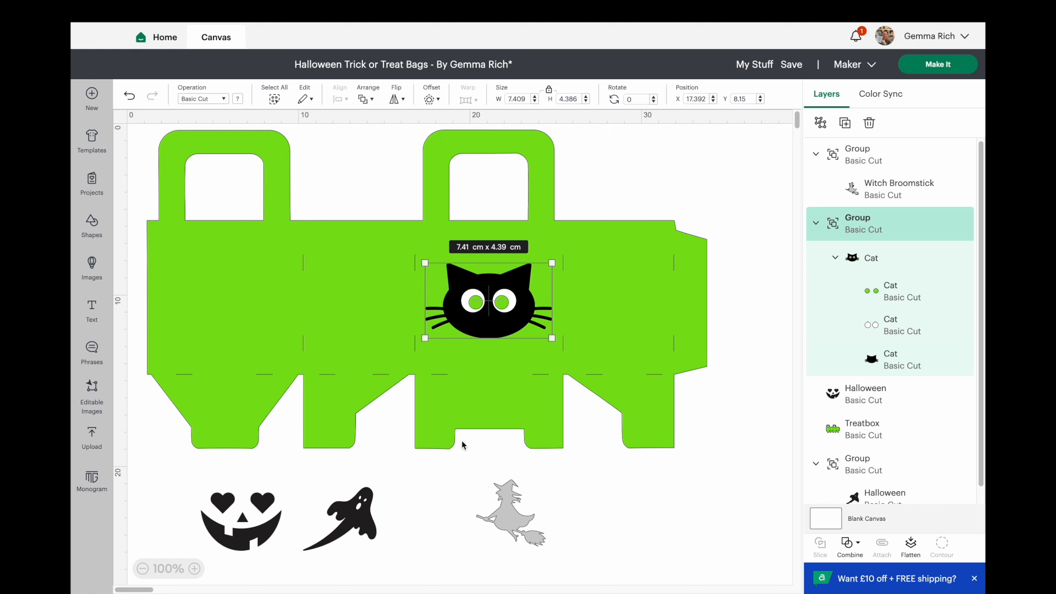
Group the pumpkin face, ghost and witch after moving the witch beside the ghost, and hide that group.
drag(513, 525, 177, 494)
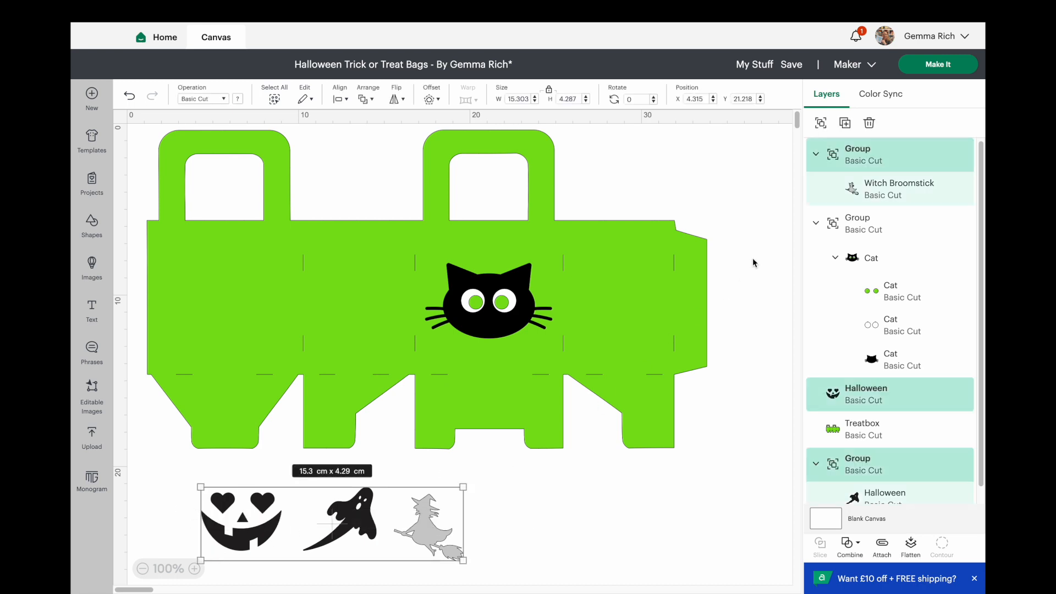
click(821, 122)
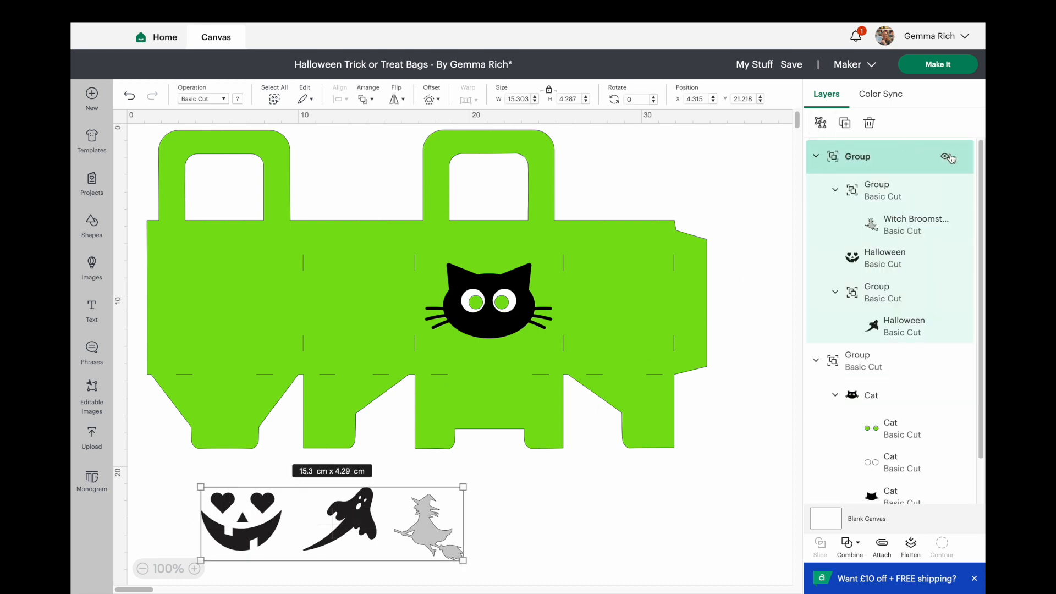
click(945, 156)
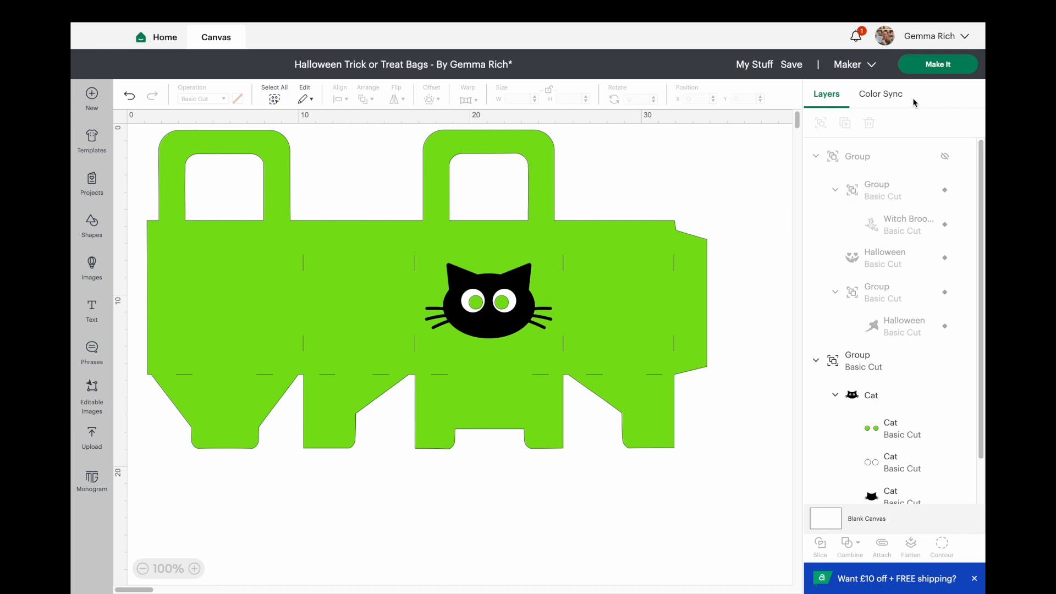
Send the project to cutting with all materials on a 30.5 cm x 61 cm mat, remembering this selection and accepting the larger mat.
click(932, 66)
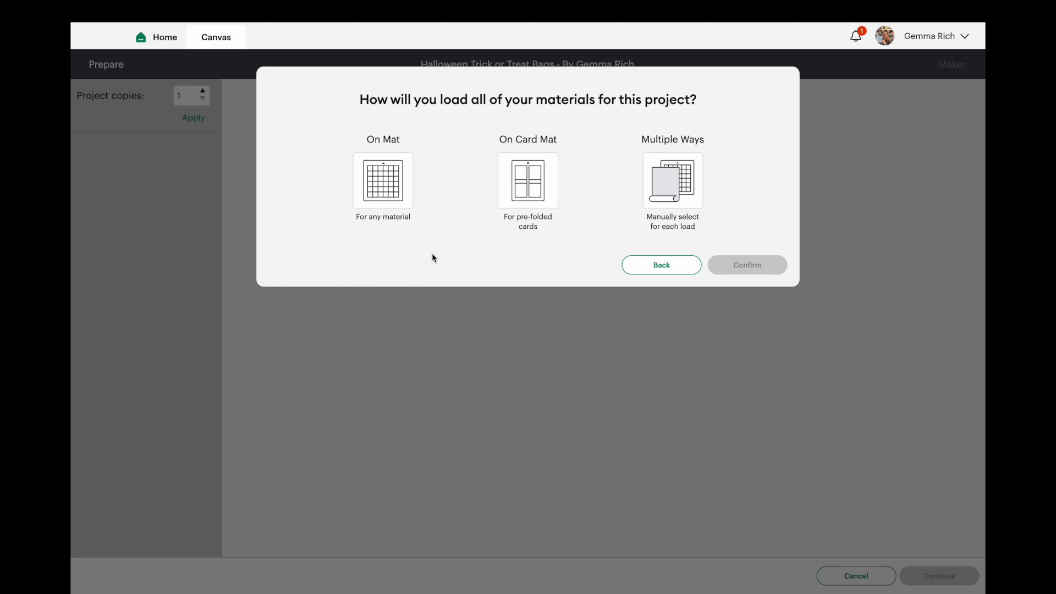
click(383, 187)
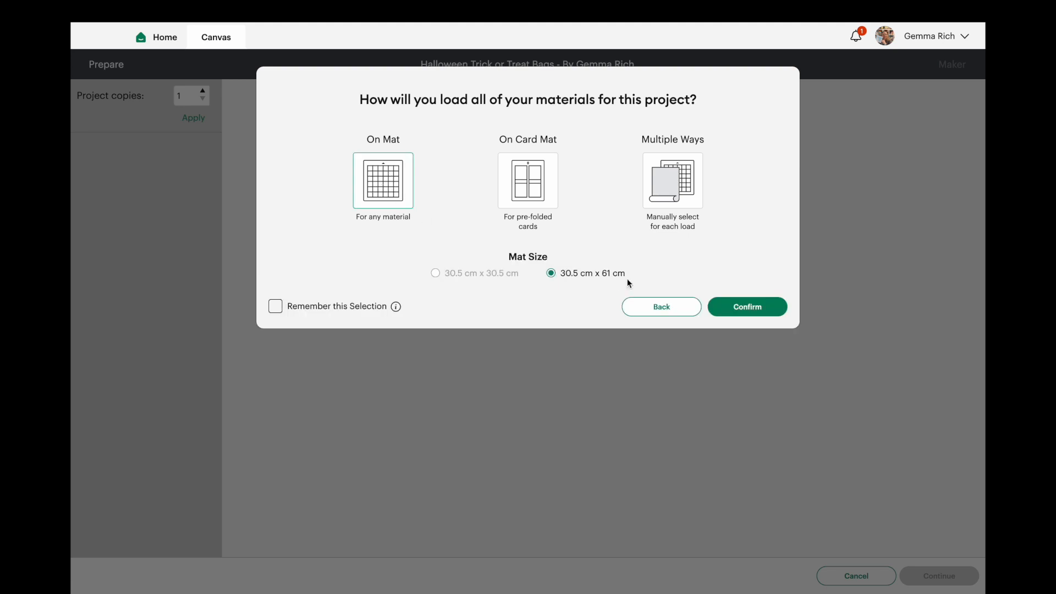
click(283, 306)
click(766, 312)
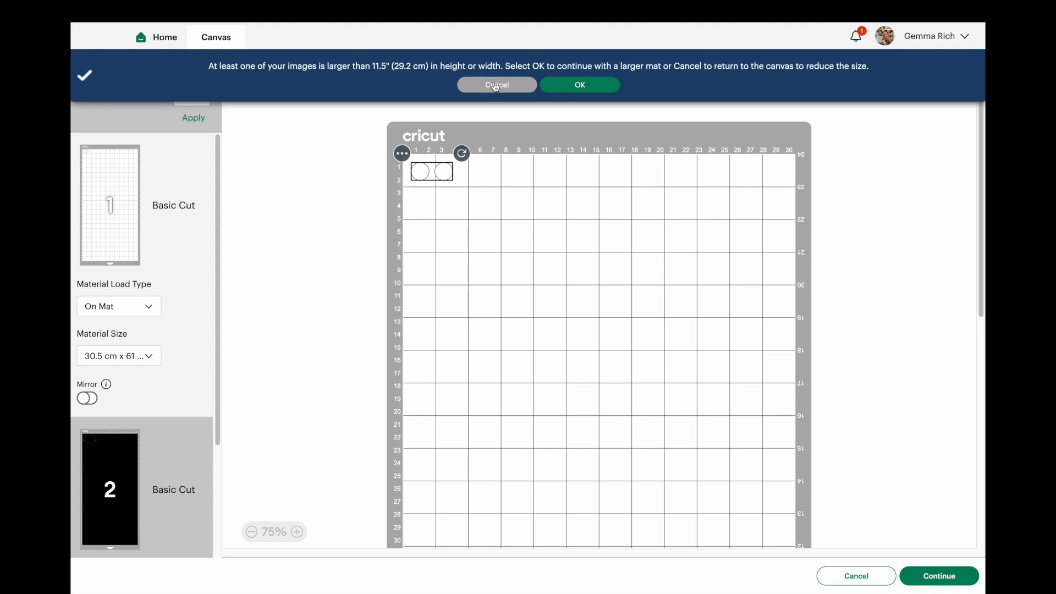
click(601, 87)
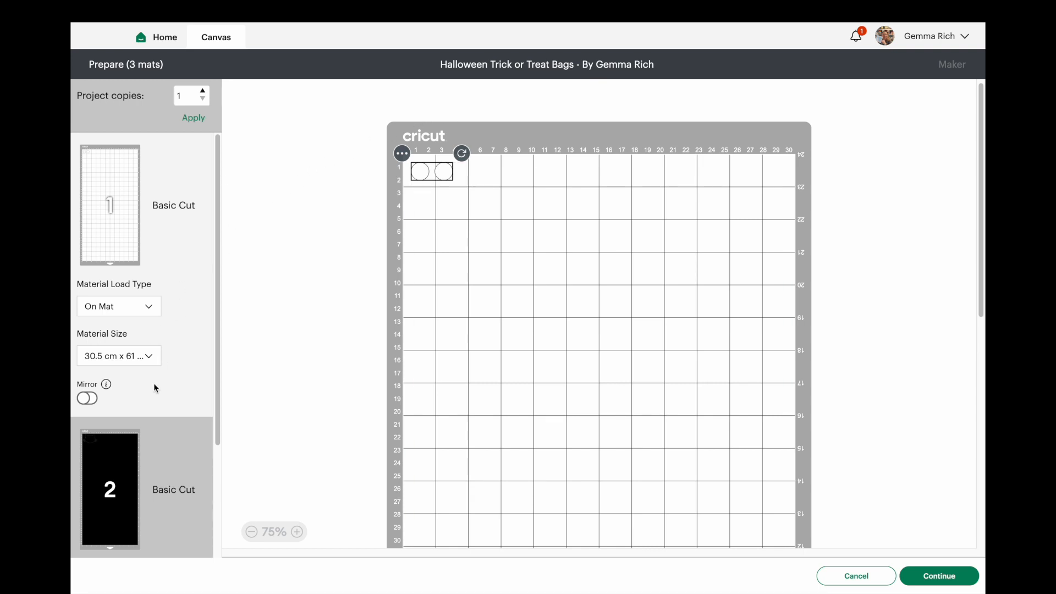
Set the white mat's material size to 21 cm x 29.7 cm (A4).
scroll(153, 384, down, 3)
scroll(154, 384, up, 3)
scroll(160, 341, down, 2)
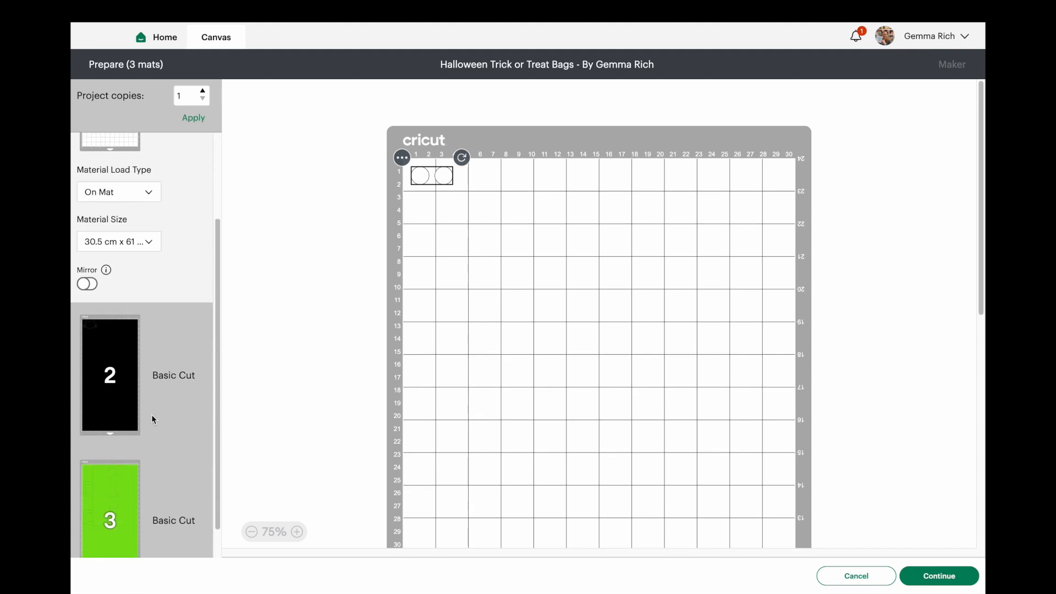
scroll(148, 409, up, 2)
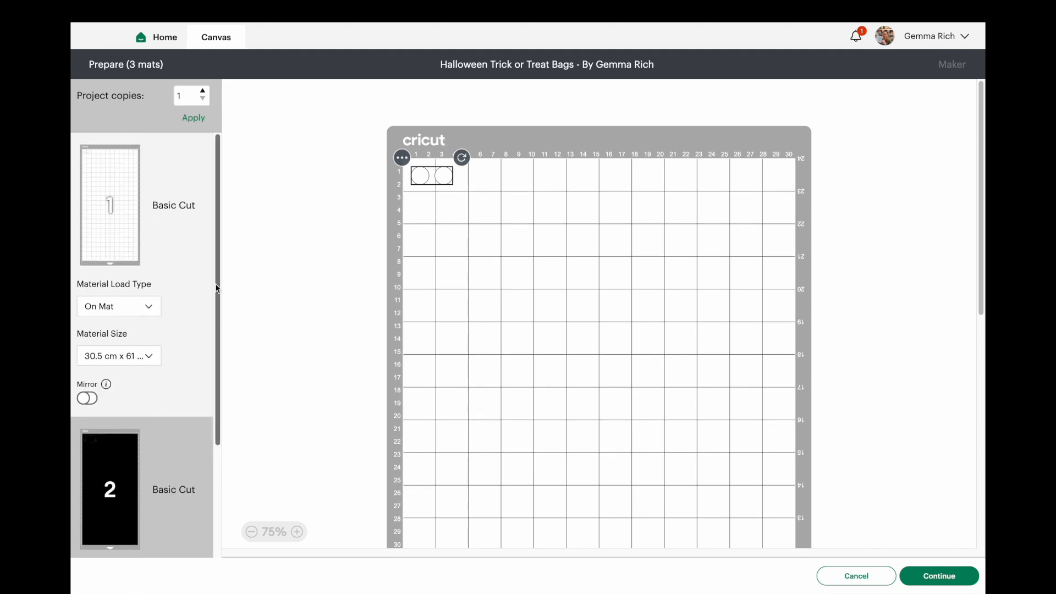
click(151, 355)
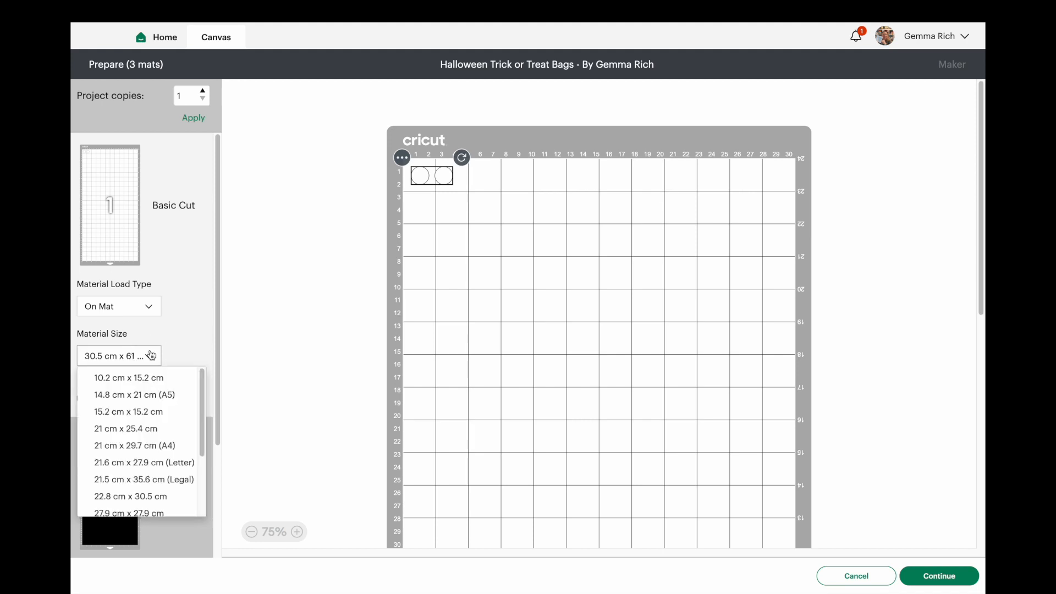
click(173, 446)
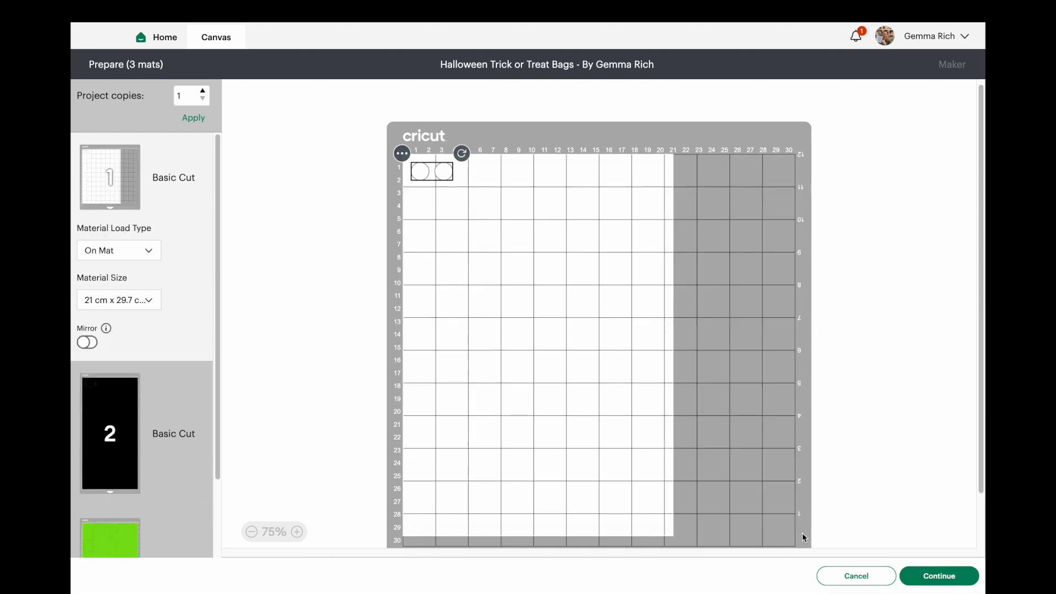
scroll(375, 476, down, 2)
scroll(511, 196, up, 2)
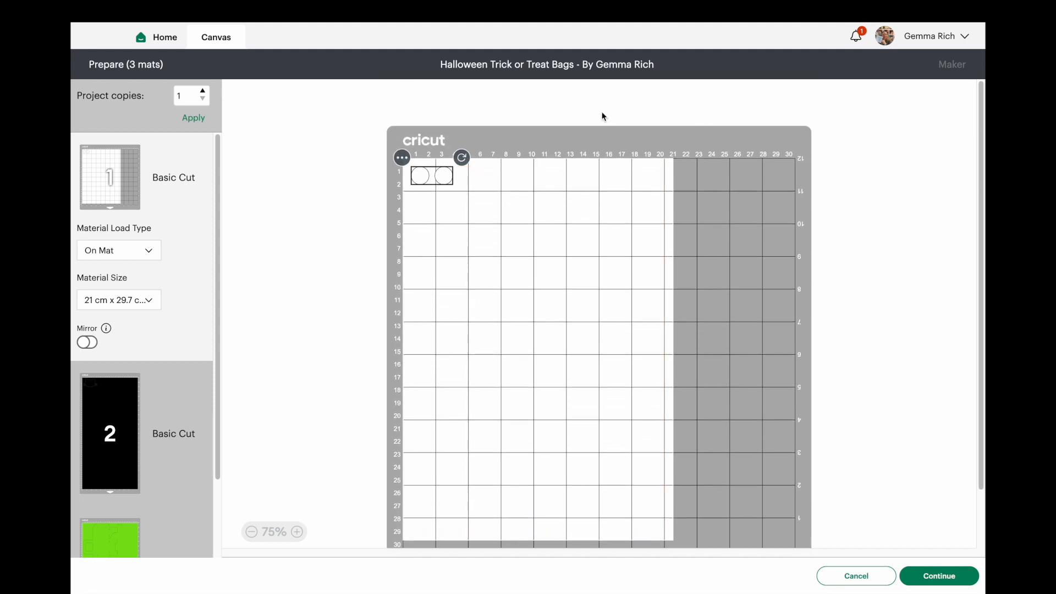
Set the black mat's material size to 21 cm x 29.7 cm (A4).
click(141, 421)
click(146, 447)
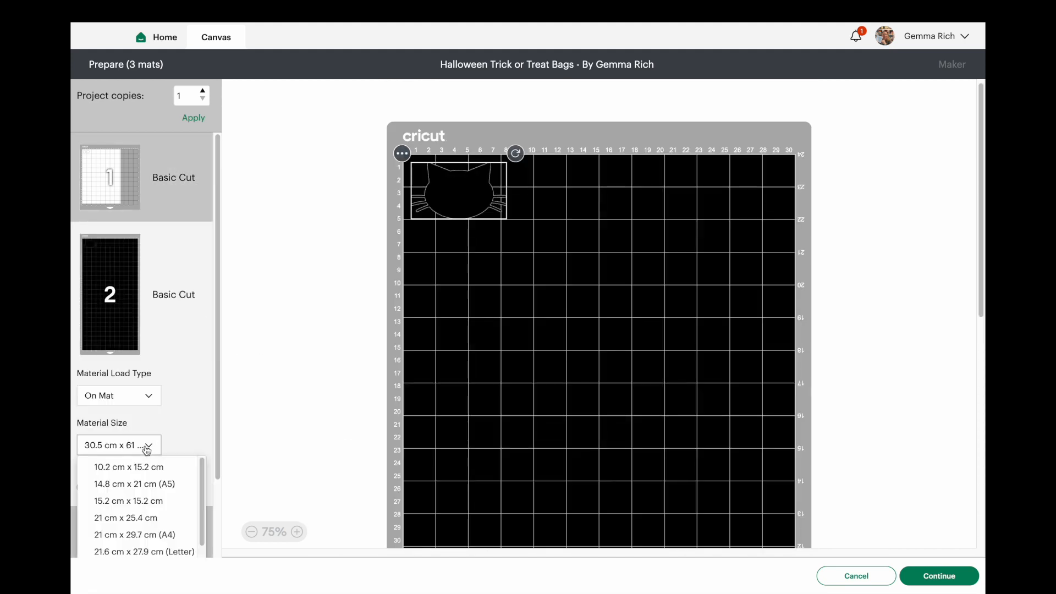
click(165, 535)
scroll(403, 424, down, 2)
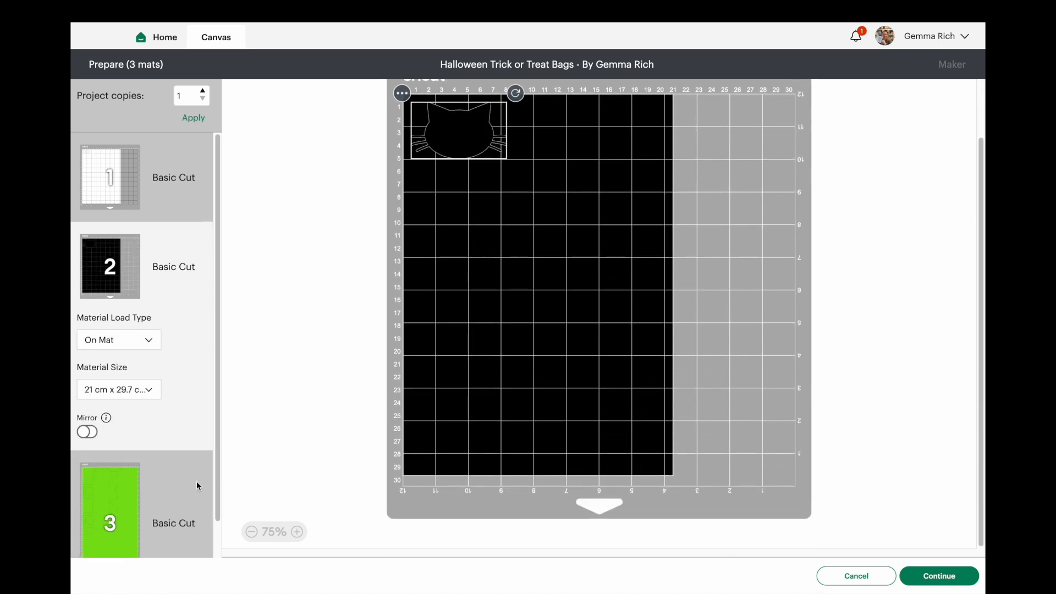
Examine the bag template's layout and the free space on the green mat.
click(198, 485)
scroll(523, 322, down, 5)
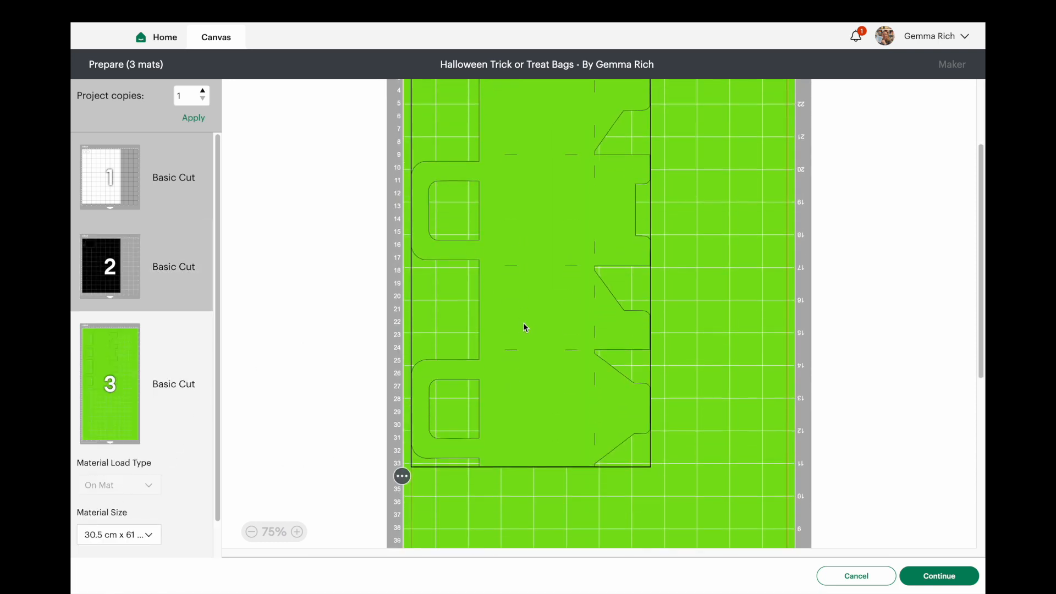
scroll(512, 324, up, 1)
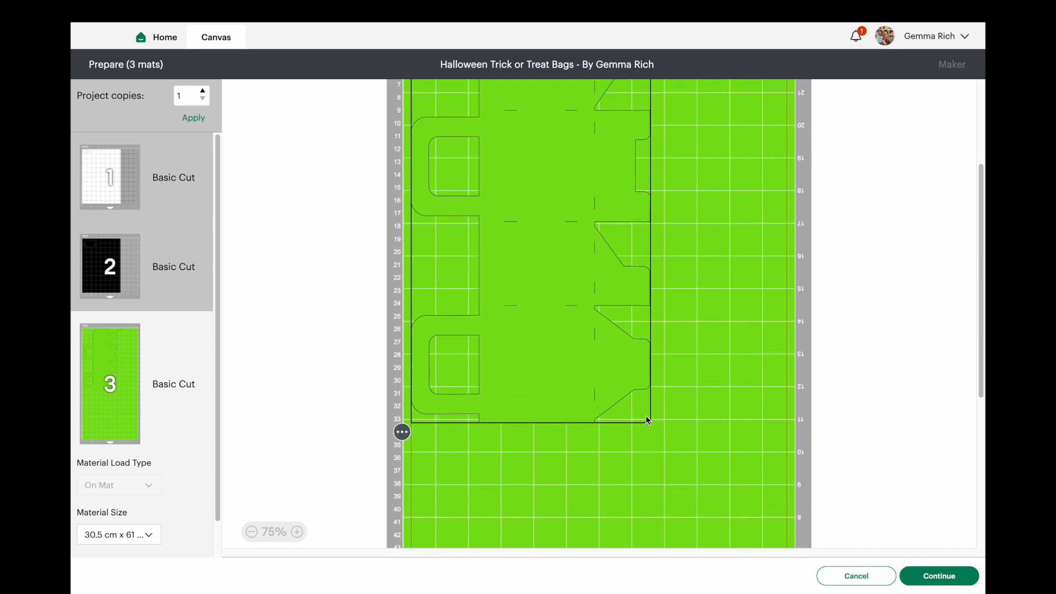
scroll(345, 391, up, 1)
scroll(345, 390, up, 4)
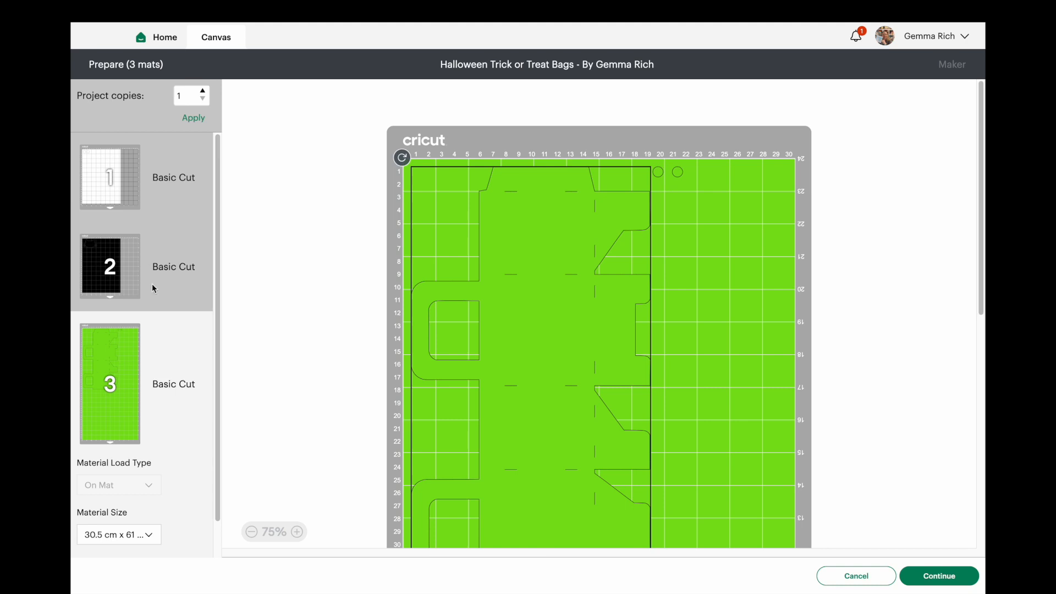
scroll(408, 333, down, 12)
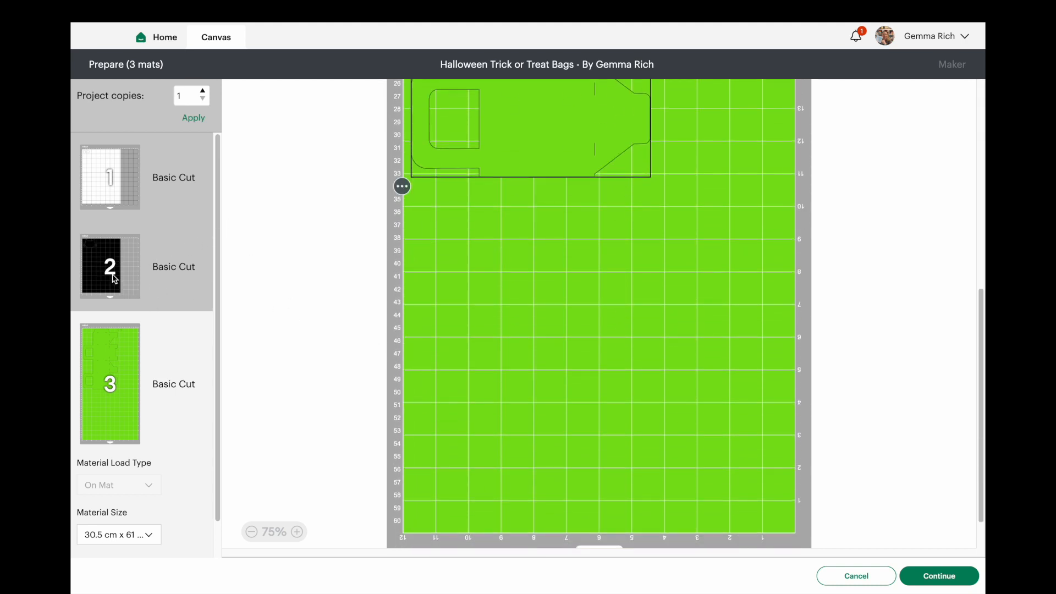
Move the cat head from the black mat to the green mat.
click(112, 279)
click(402, 93)
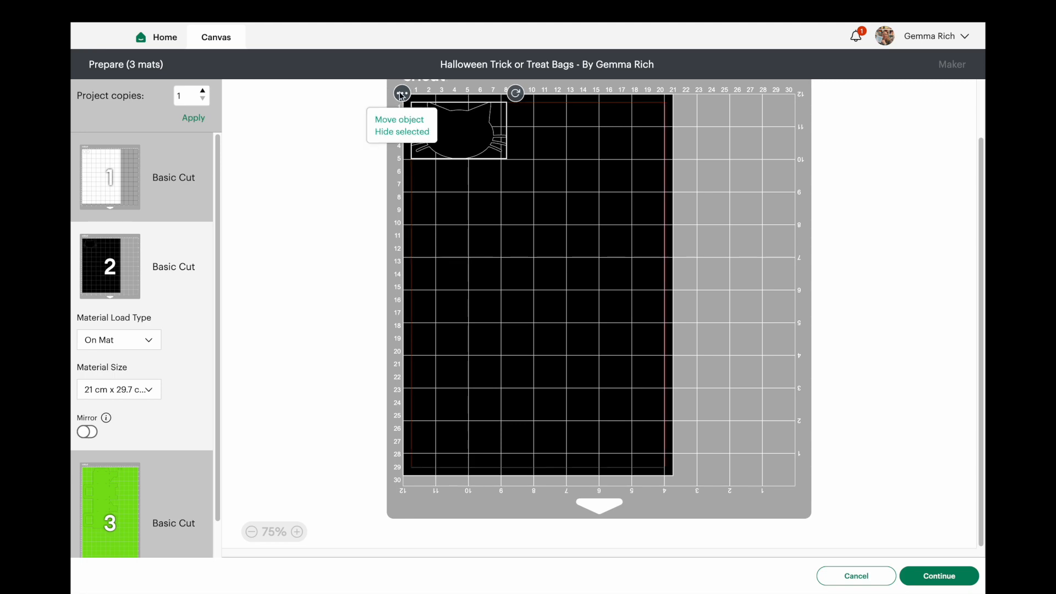
click(379, 115)
click(503, 184)
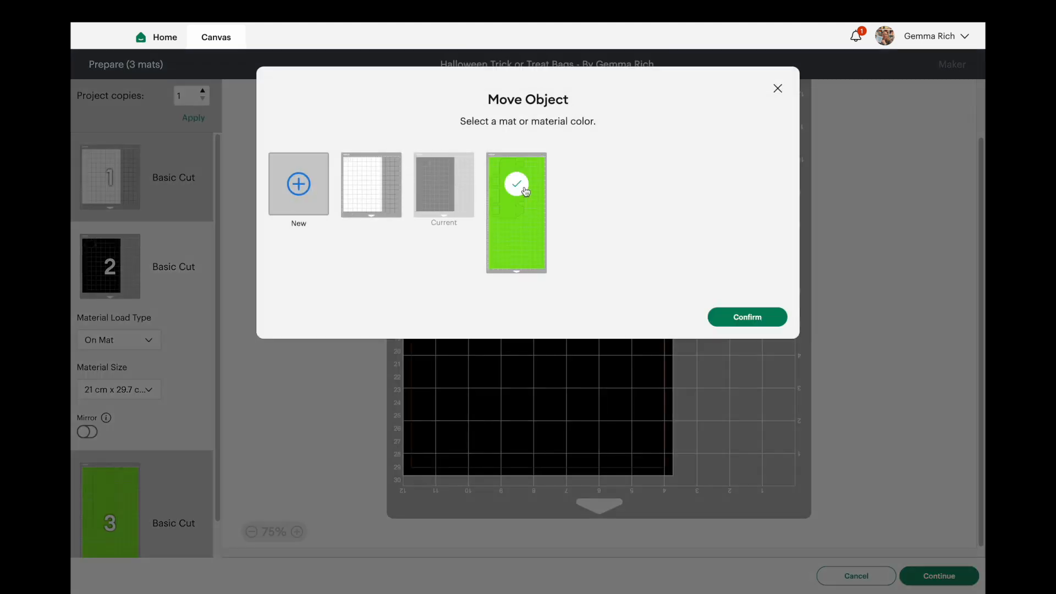
click(744, 318)
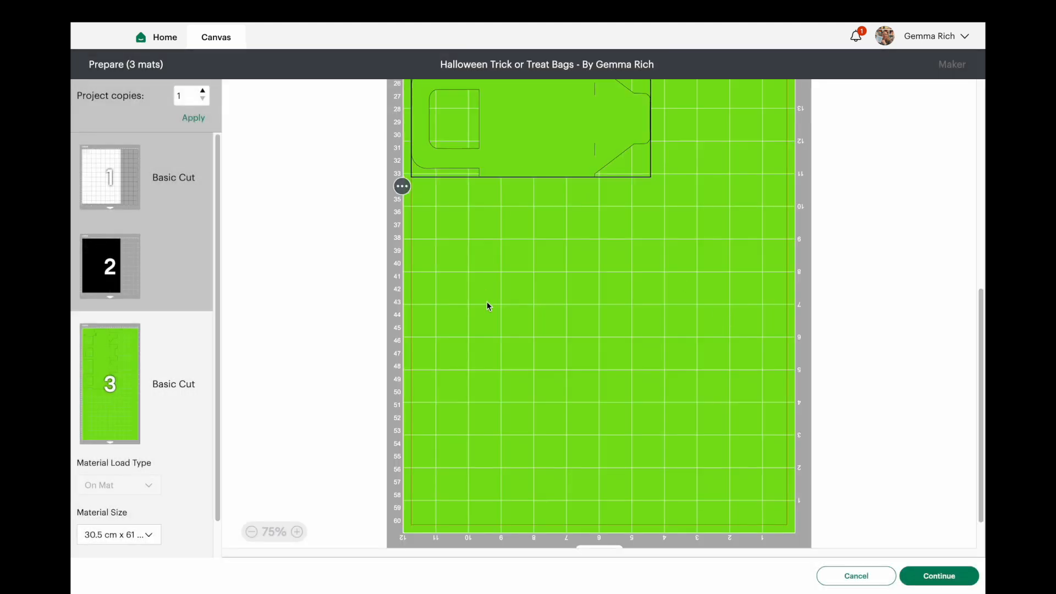
Position the cat head in the lower-right corner of the green mat, clear of the bag template.
scroll(487, 302, up, 8)
drag(457, 174, 823, 565)
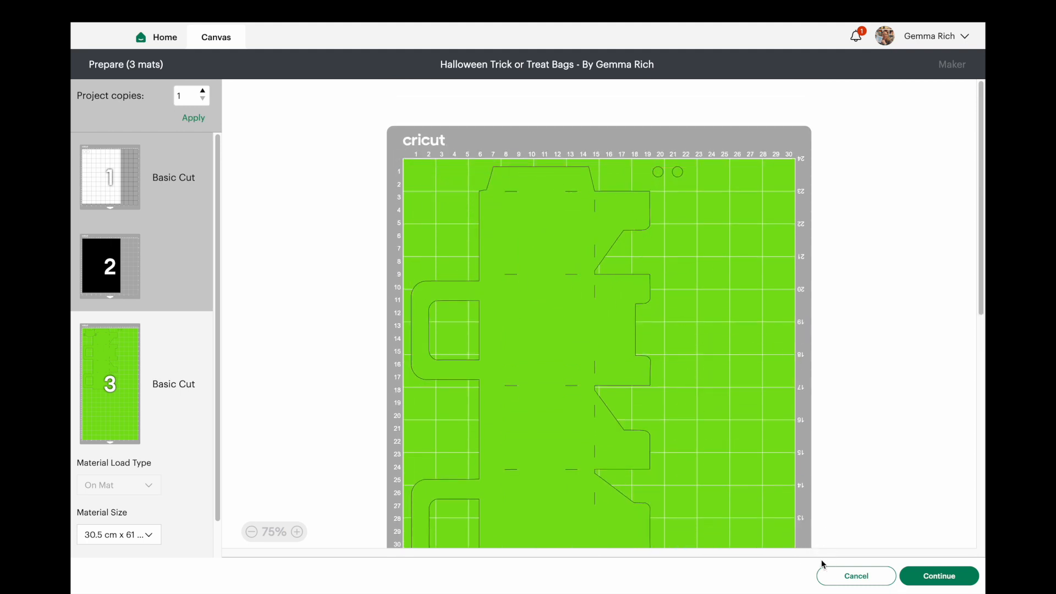
scroll(760, 480, down, 7)
drag(745, 127, 809, 483)
Move the white eye circles from the white mat to the green mat.
click(111, 179)
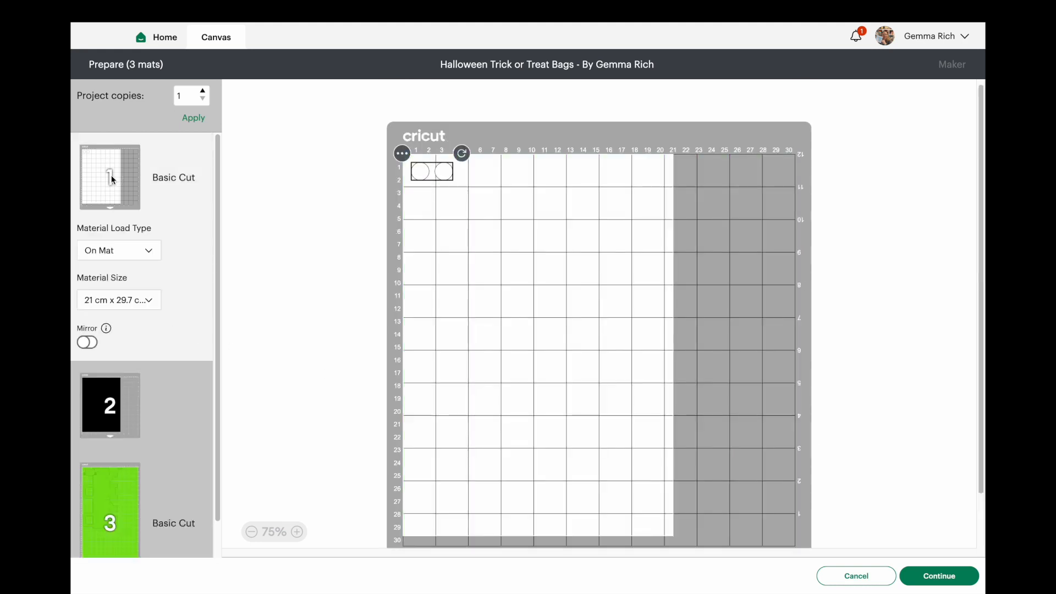
click(405, 155)
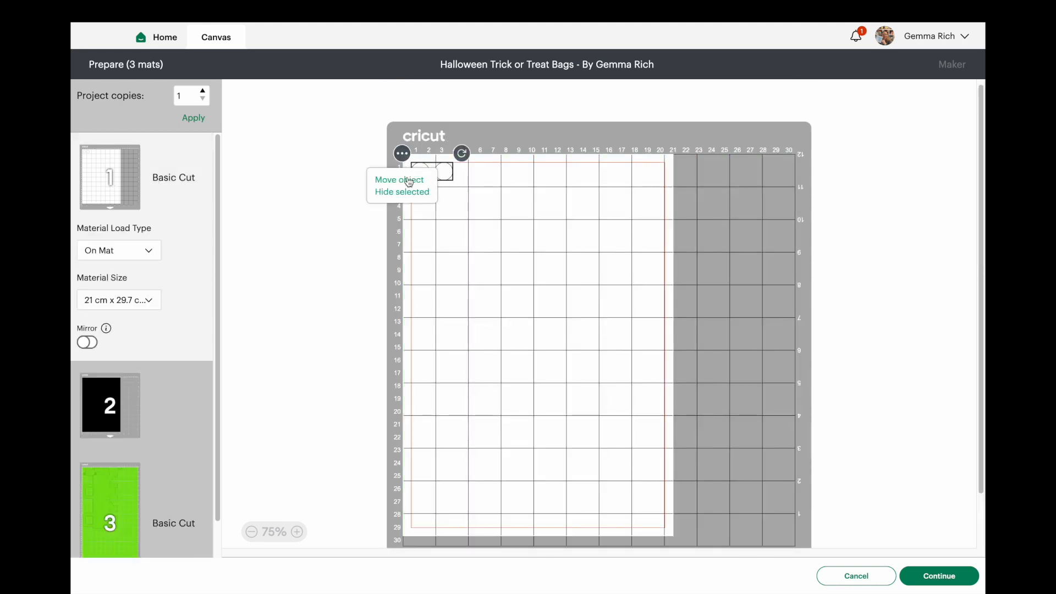
click(409, 181)
click(516, 185)
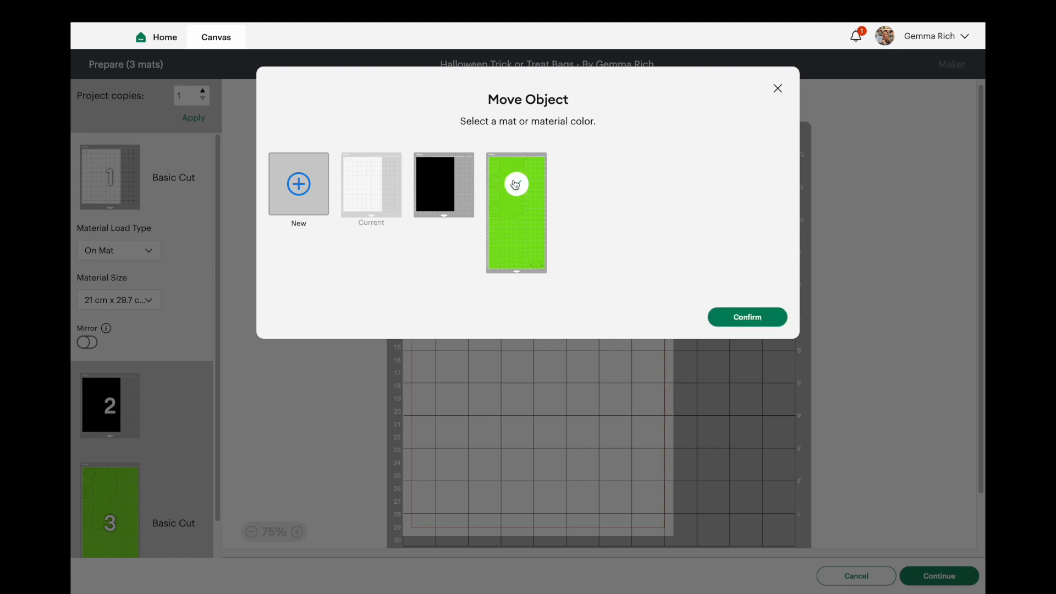
click(748, 318)
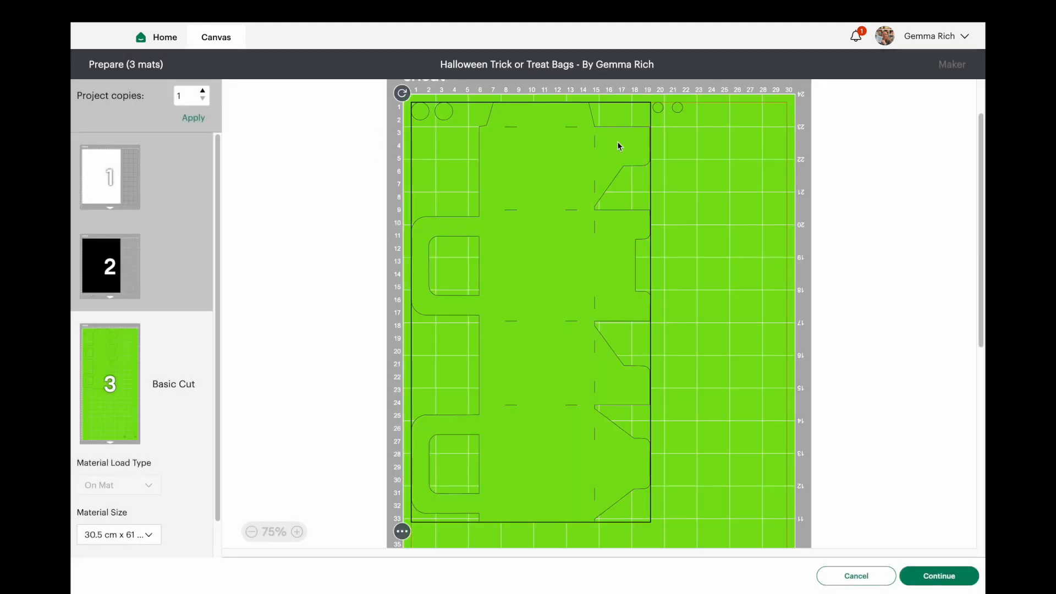
Position the white eye circles in the lower-left corner of the green mat, clear of the bag template.
drag(447, 118, 415, 506)
drag(418, 192, 417, 504)
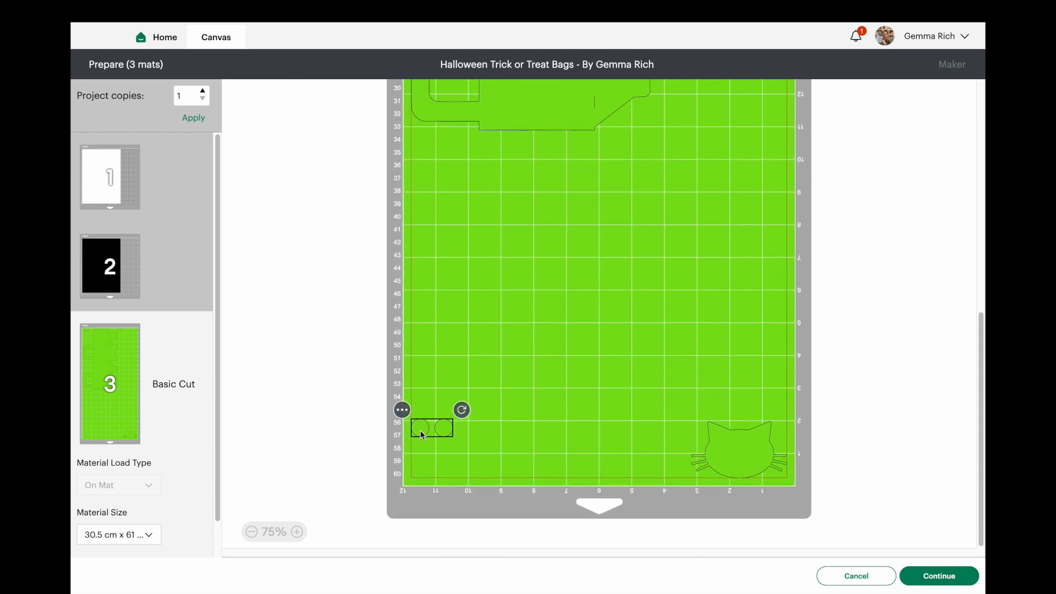
drag(422, 434, 414, 494)
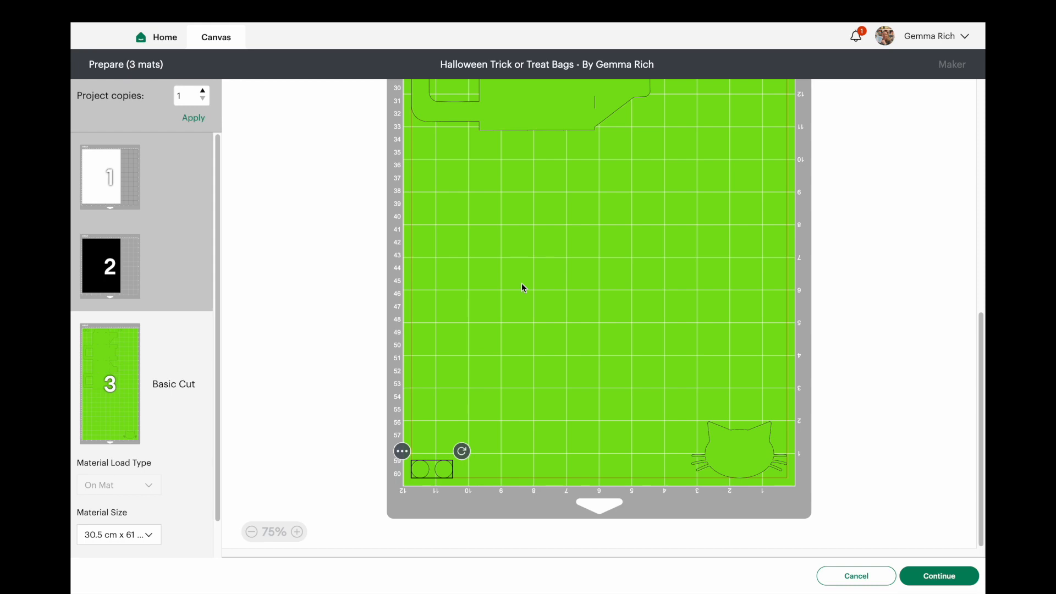